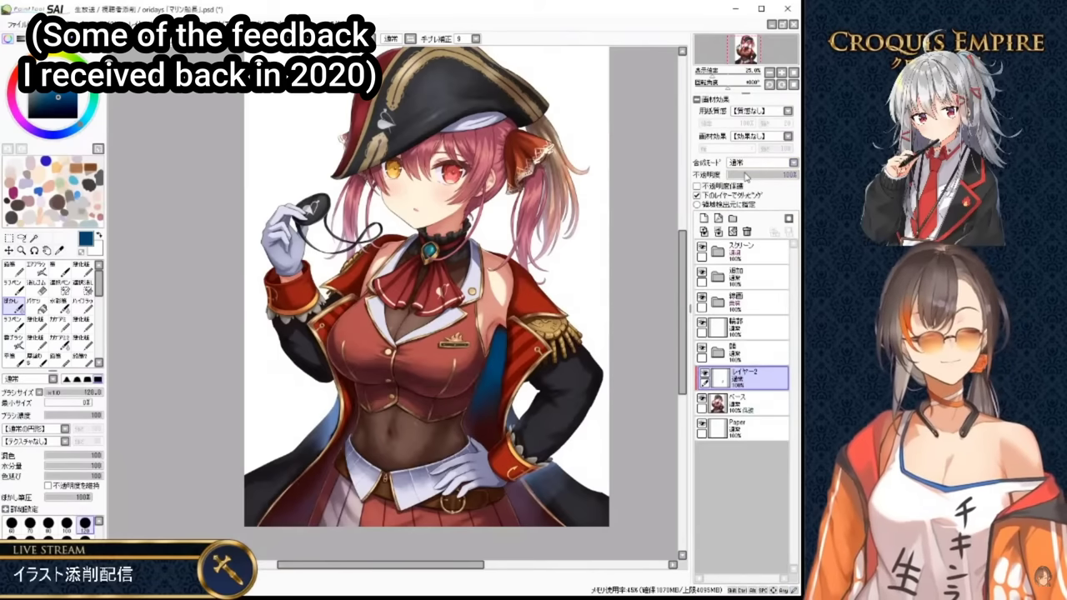
Blend the blue coat lining beside the torso with the blur brush on the clipped layer above the base
left_click_drag(487, 342, 496, 404)
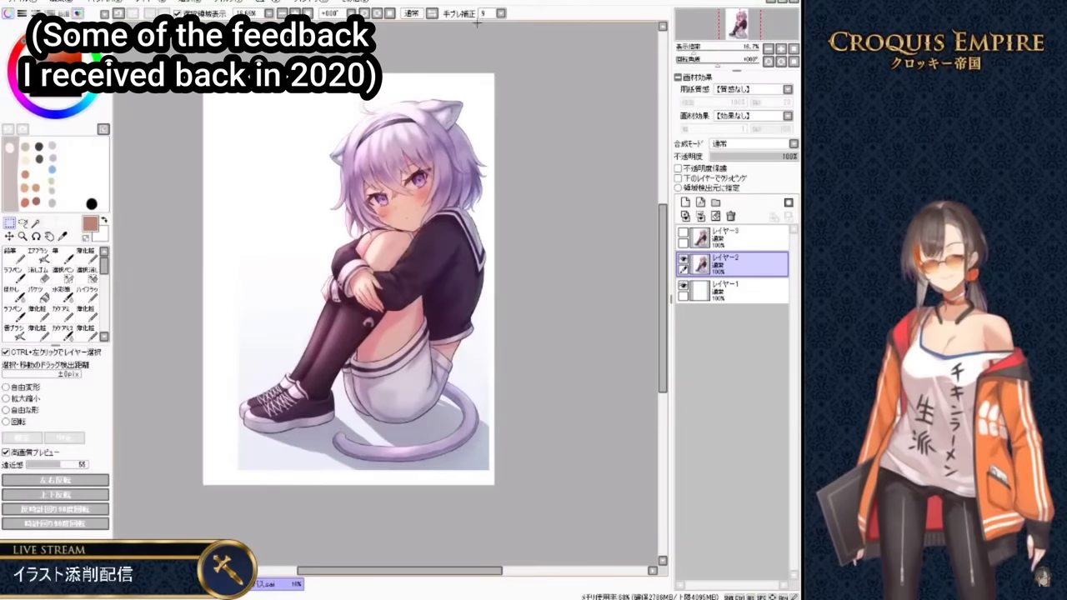
Check the drawing mirrored, and free-transform the copied eyes, pulling the larger eye's outer corners outward and adjusting the smaller eye's frame
left_click(432, 15)
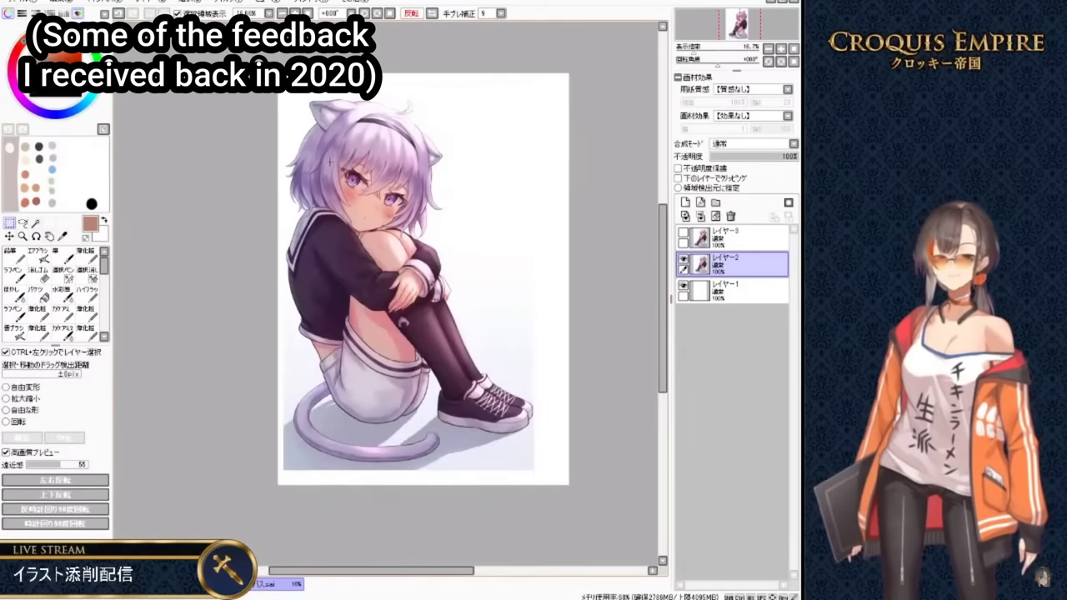
scroll(313, 144, "up", 1)
scroll(390, 298, "up", 3)
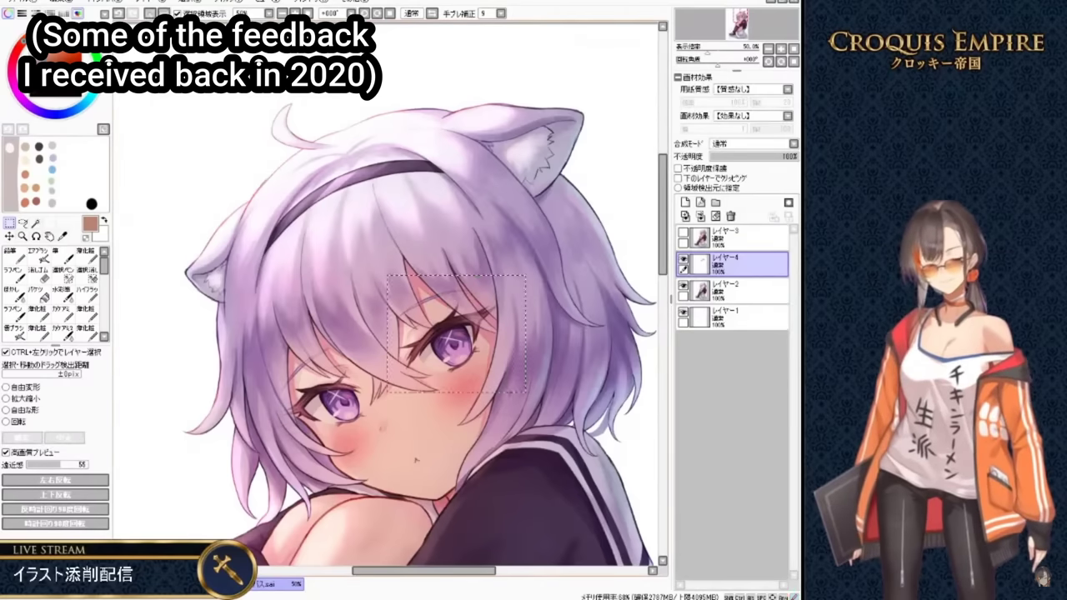
key("ctrl+t")
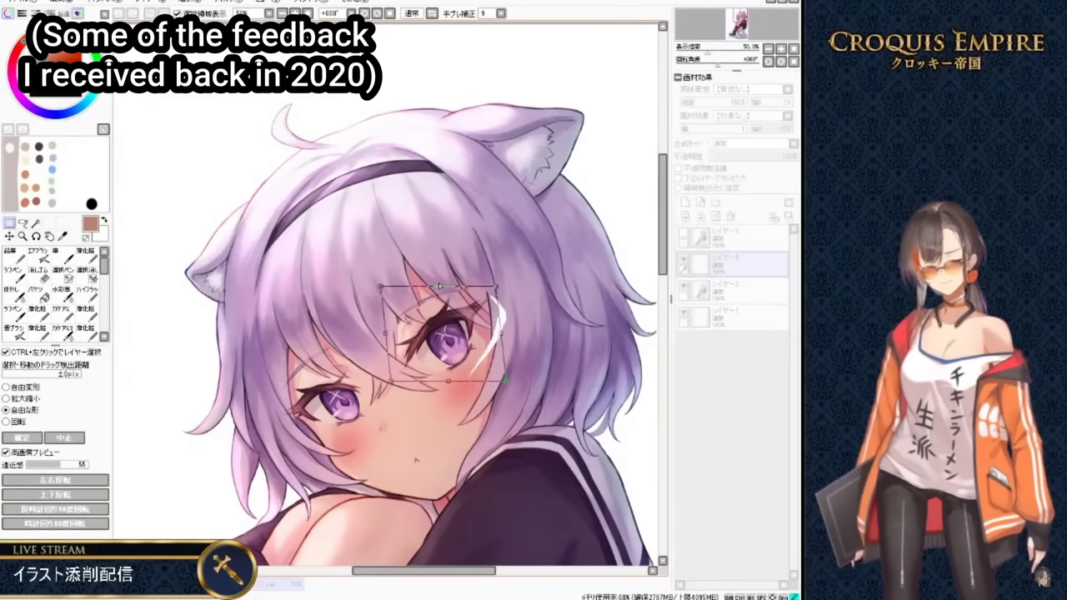
left_click_drag(525, 390, 528, 402)
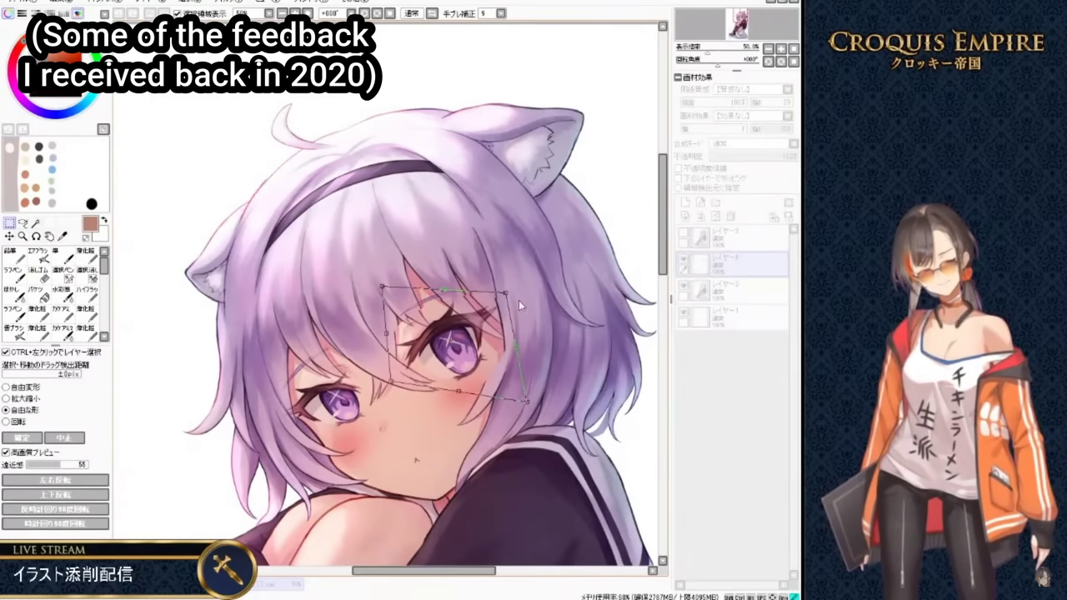
left_click_drag(506, 292, 510, 293)
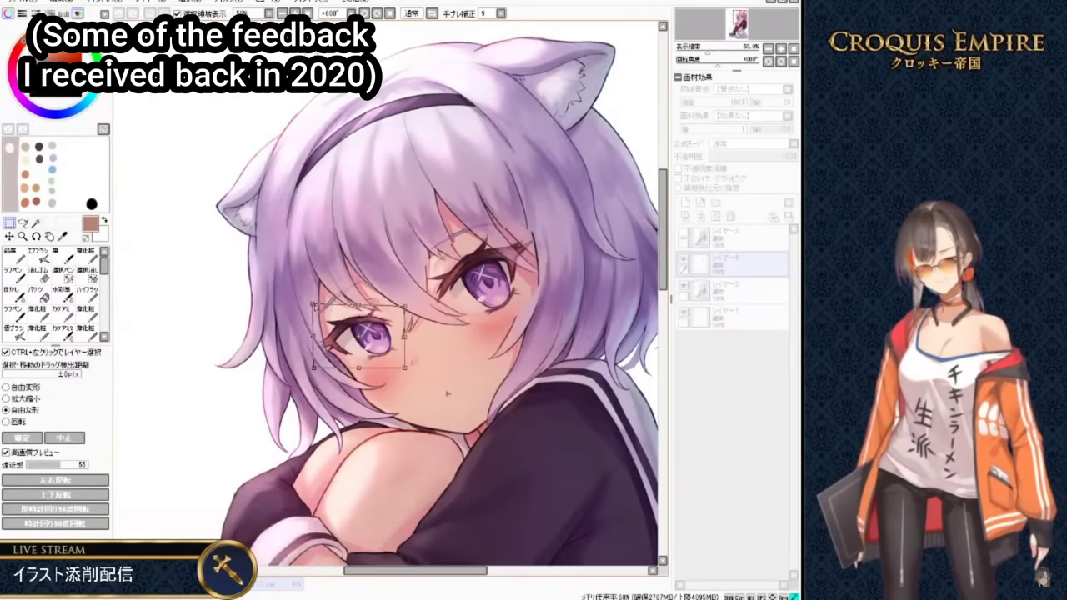
left_click_drag(396, 366, 405, 329)
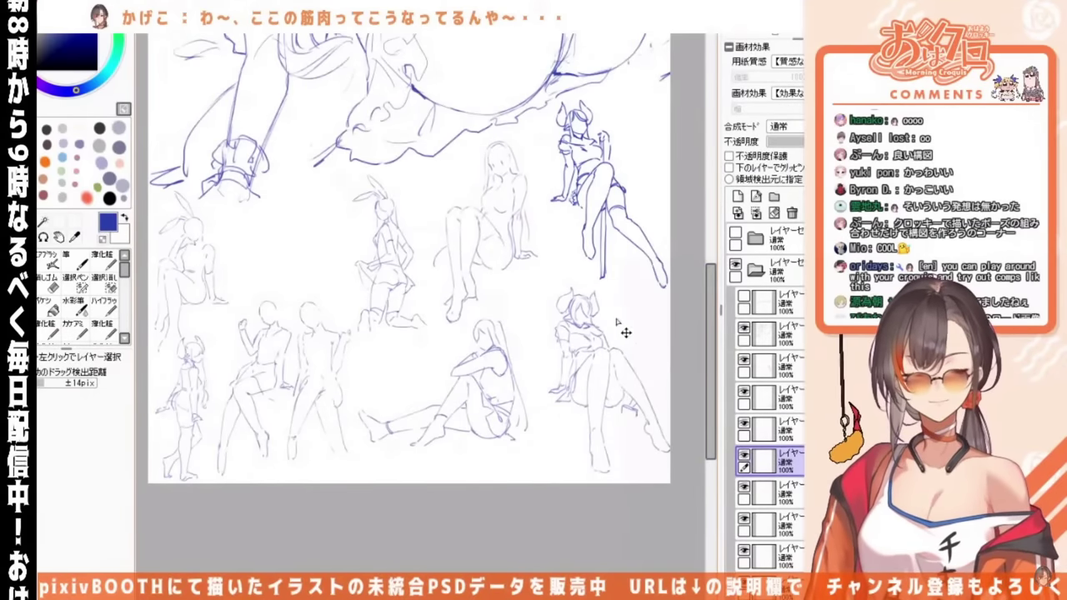
Select the top sketch layers inside the open layer set
key("ctrl+minus")
left_click(787, 336)
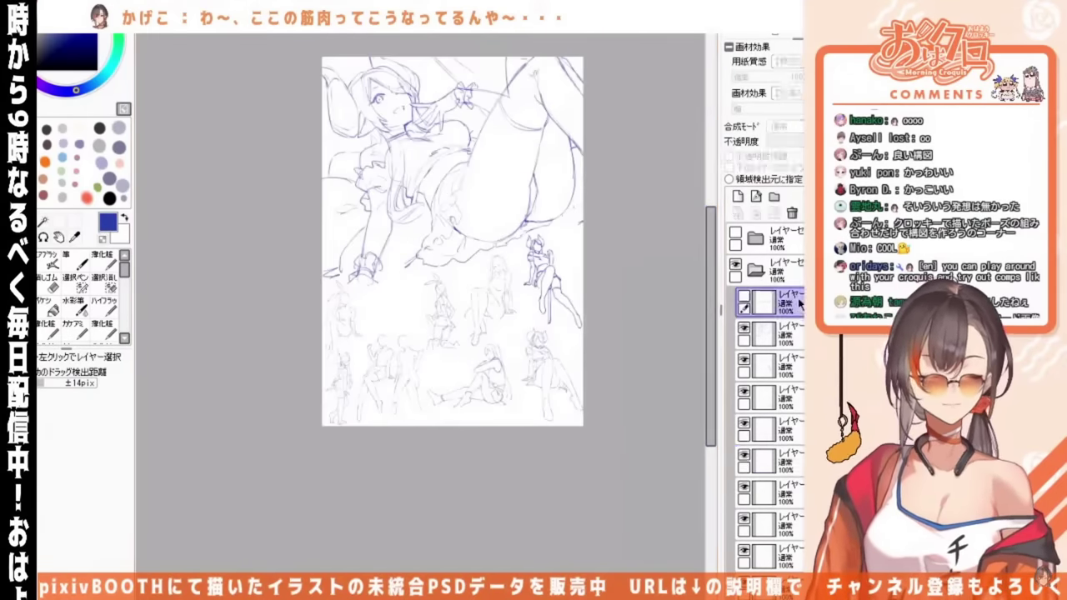
left_click(788, 367, "shift")
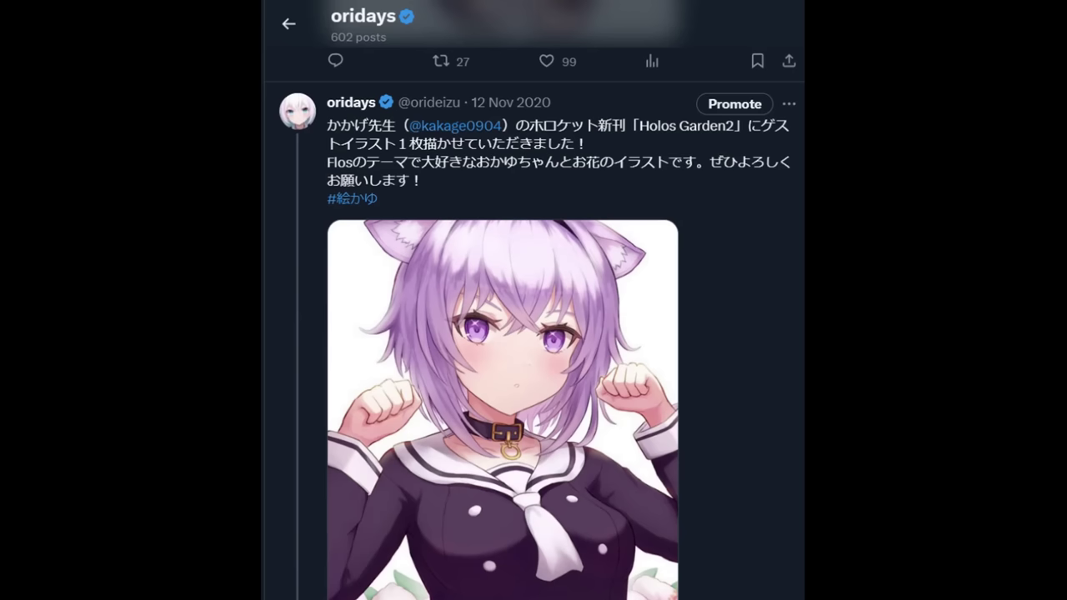
scroll(533, 300, "down", 9)
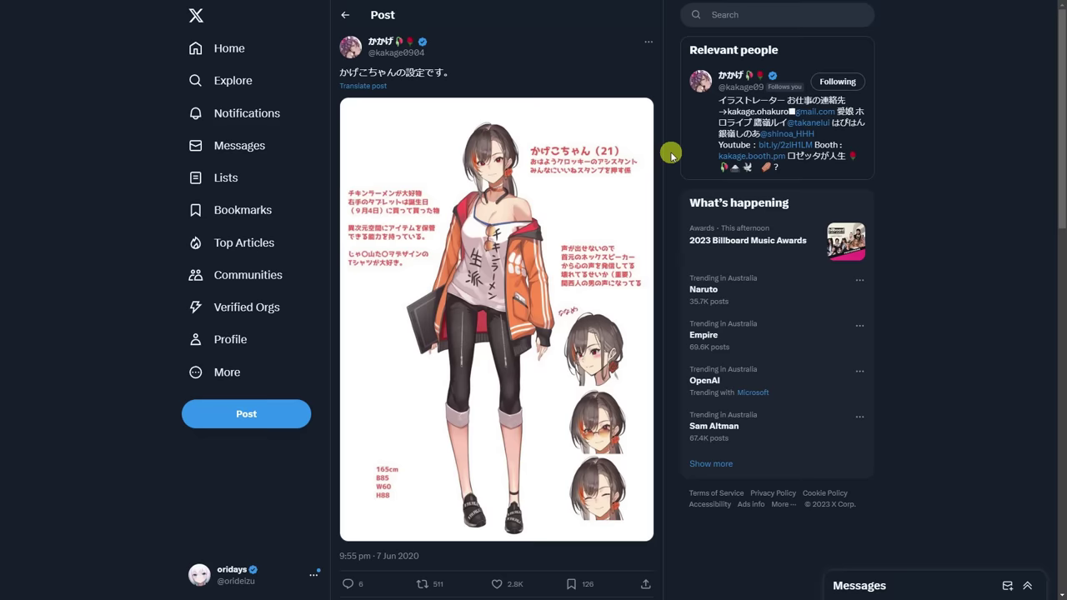
left_click(591, 207)
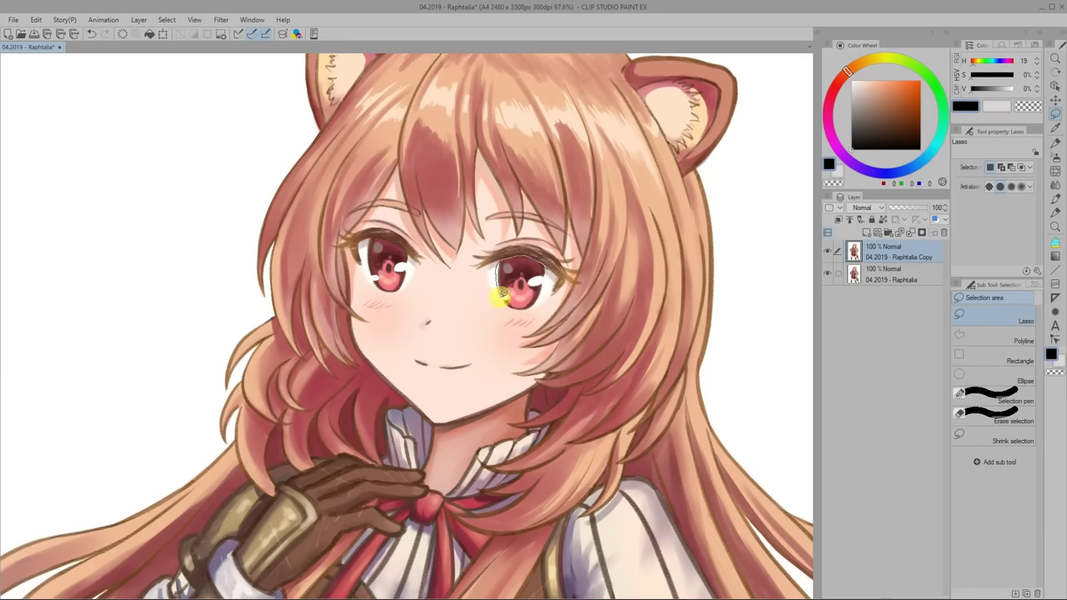
Lasso around the girl's irises on the Raphtalia Copy layer, and clear the selection
mouse_move(492, 298)
left_mouse_down()
mouse_move(543, 271)
mouse_move(557, 304)
left_mouse_up()
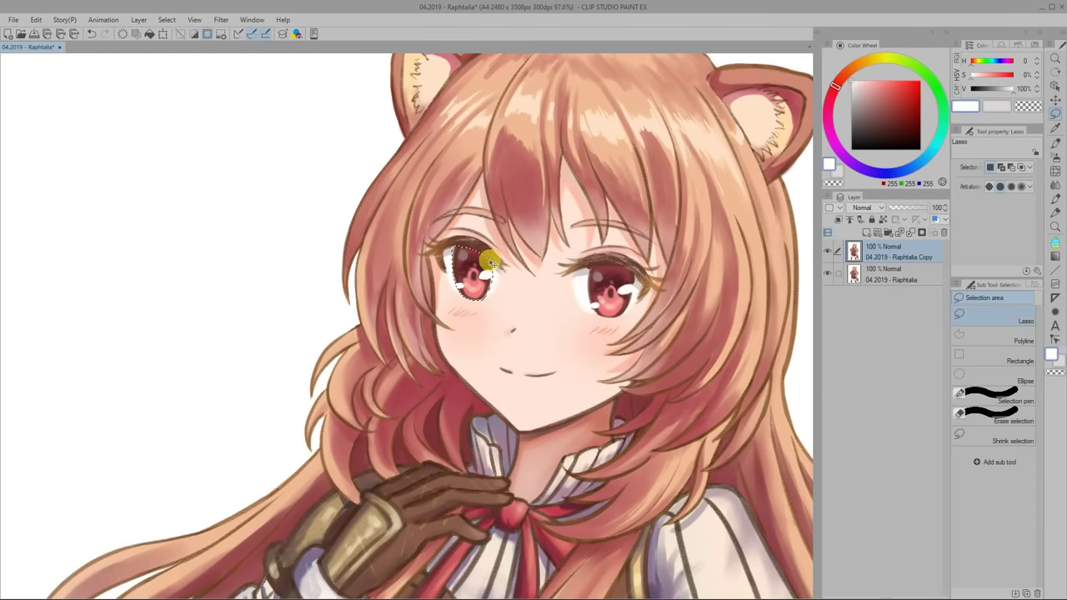
key("ctrl+d")
key("p")
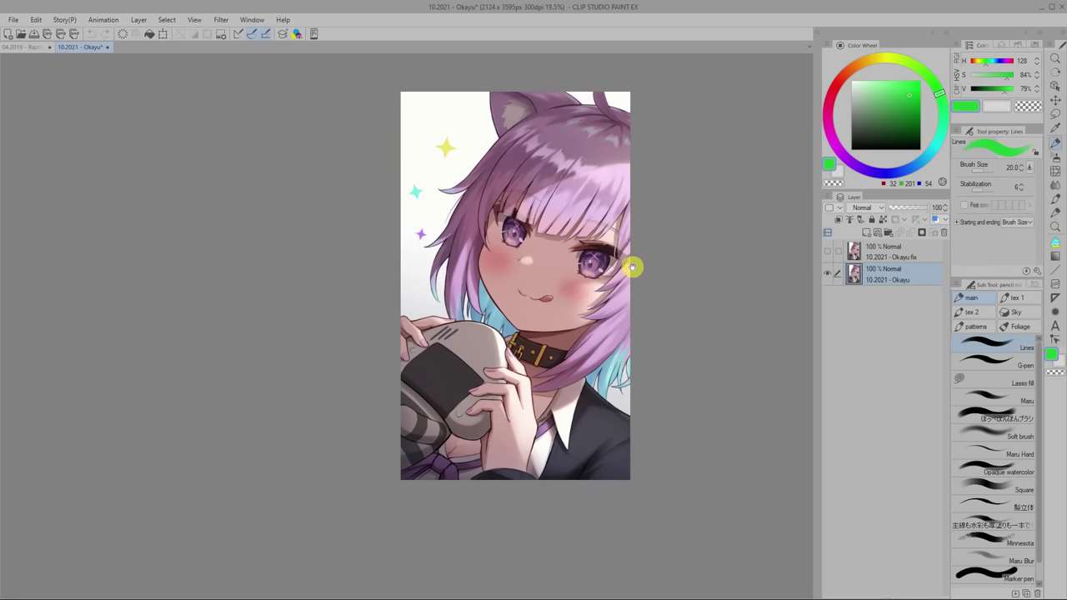
left_click_drag(633, 266, 635, 297)
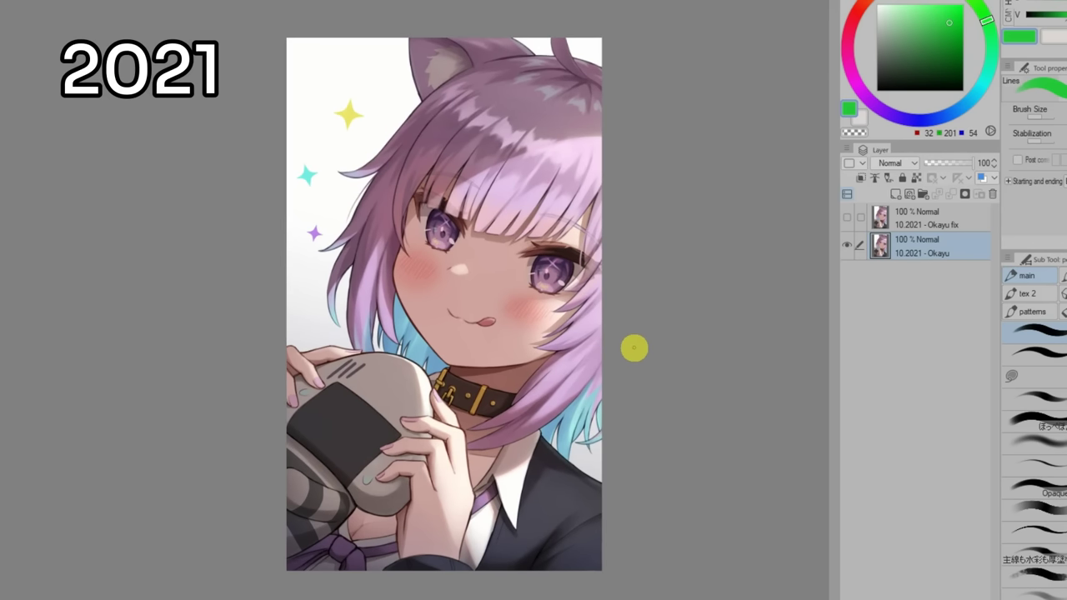
left_click_drag(637, 348, 642, 336)
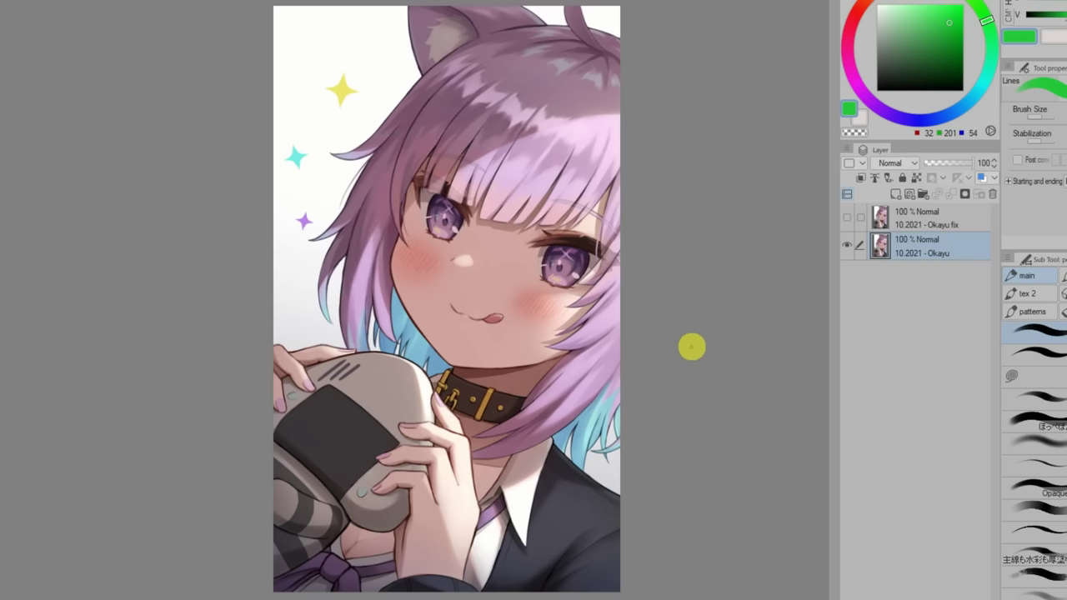
left_click_drag(682, 258, 688, 280)
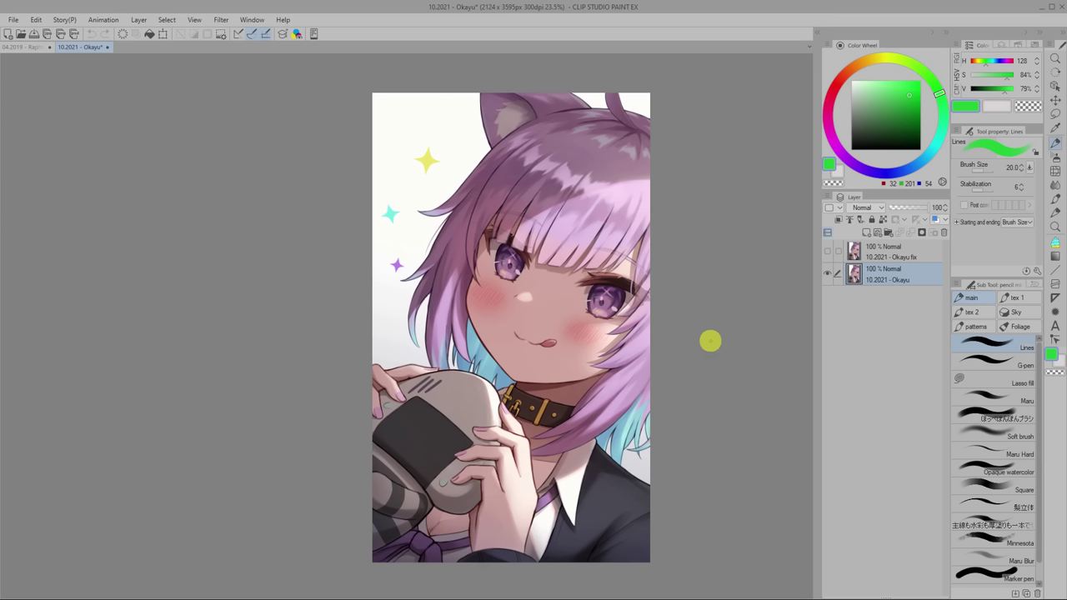
left_click_drag(709, 340, 714, 334)
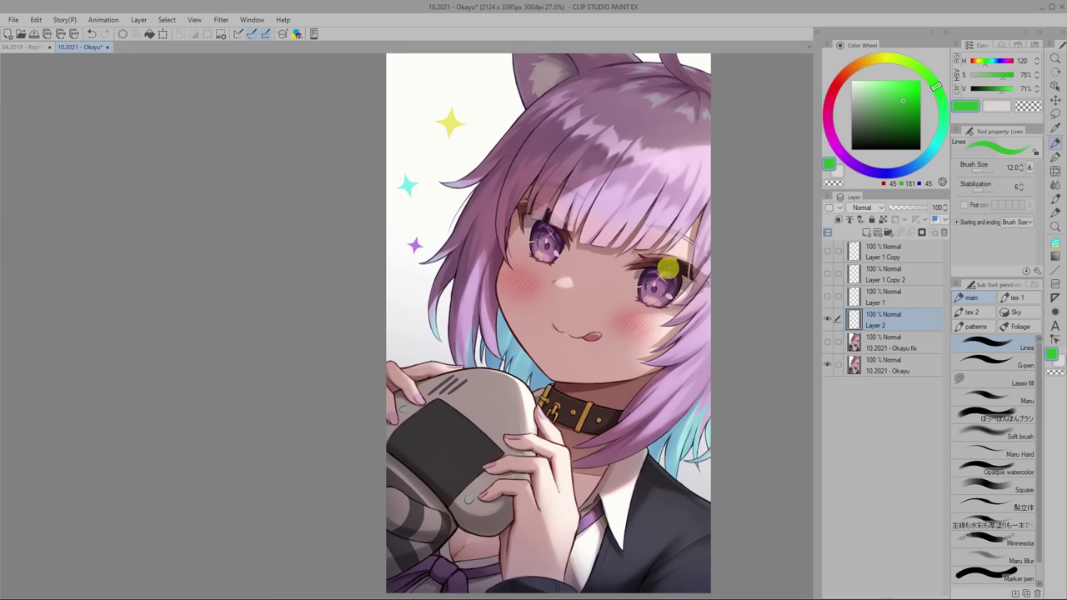
Sketch green guide curves over the larger eye on Layer 2: one vertical through the iris, one along each lid
scroll(667, 266, "up", 1)
left_click_drag(663, 264, 649, 313)
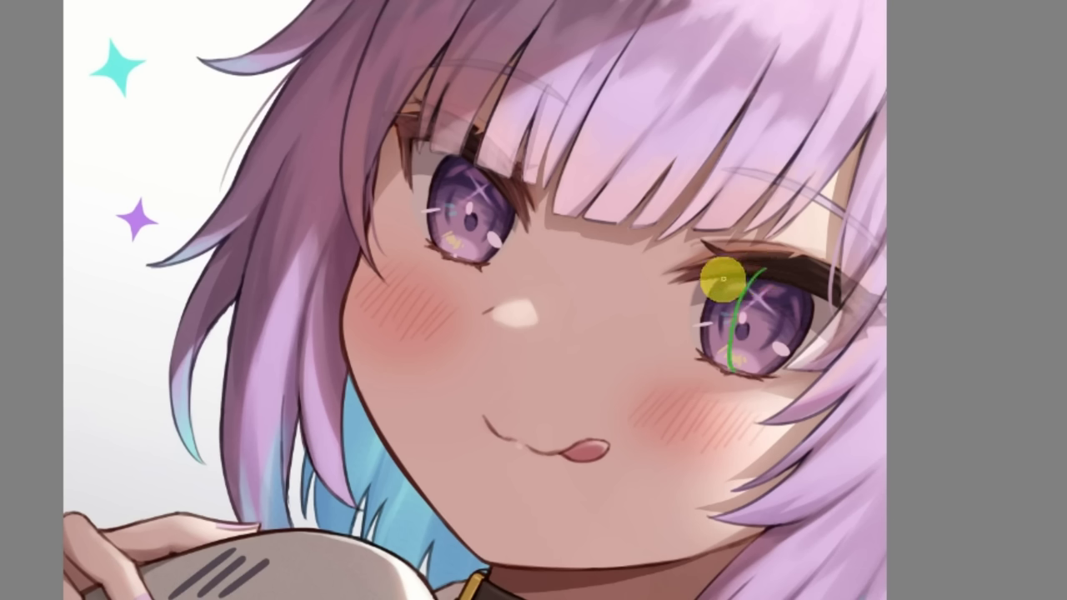
mouse_move(704, 272)
left_mouse_down()
mouse_move(695, 303)
mouse_move(826, 336)
left_mouse_up()
mouse_move(713, 368)
left_mouse_down()
mouse_move(762, 377)
mouse_move(805, 361)
mouse_move(825, 293)
mouse_move(736, 264)
mouse_move(705, 302)
mouse_move(792, 315)
mouse_move(755, 373)
left_mouse_up()
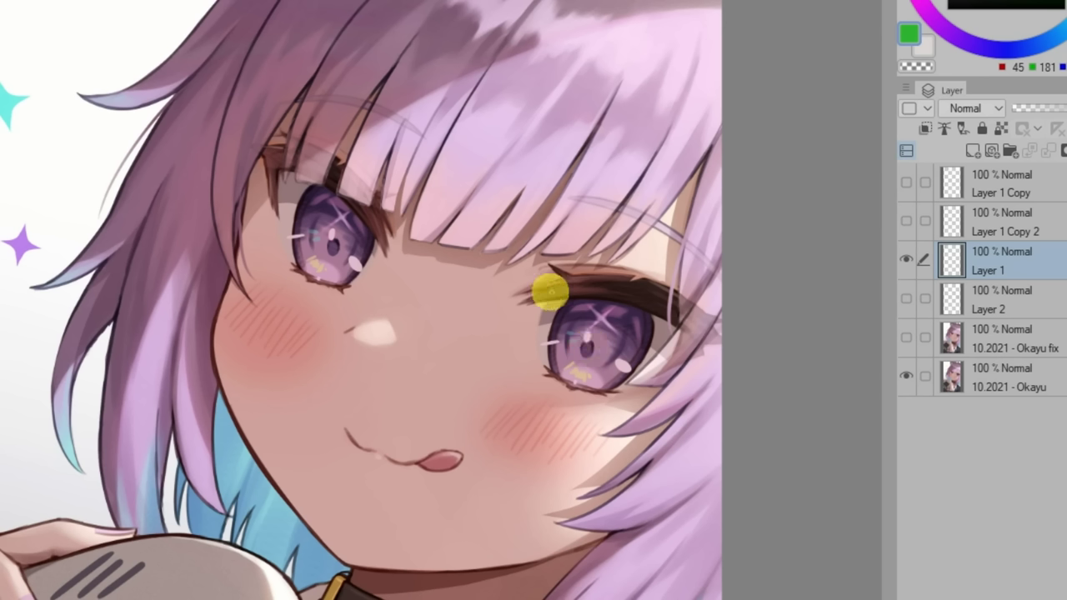
Try tracing the larger eye's upper and lower lids with green strokes on Layer 1
mouse_move(552, 291)
left_mouse_down()
mouse_move(618, 291)
mouse_move(691, 324)
left_mouse_up()
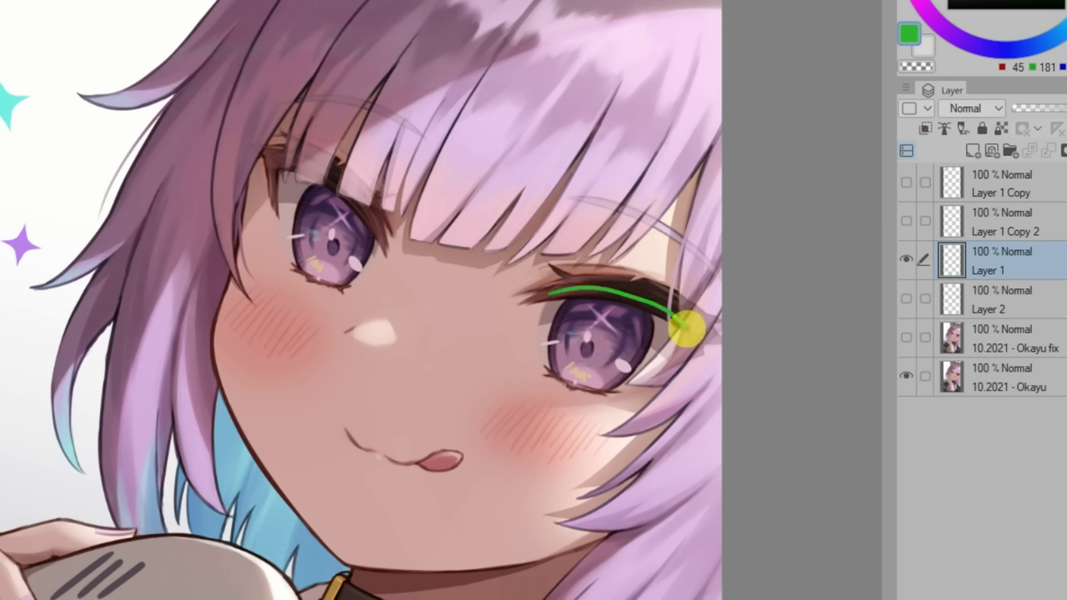
key("ctrl+z")
left_click_drag(569, 384, 619, 388)
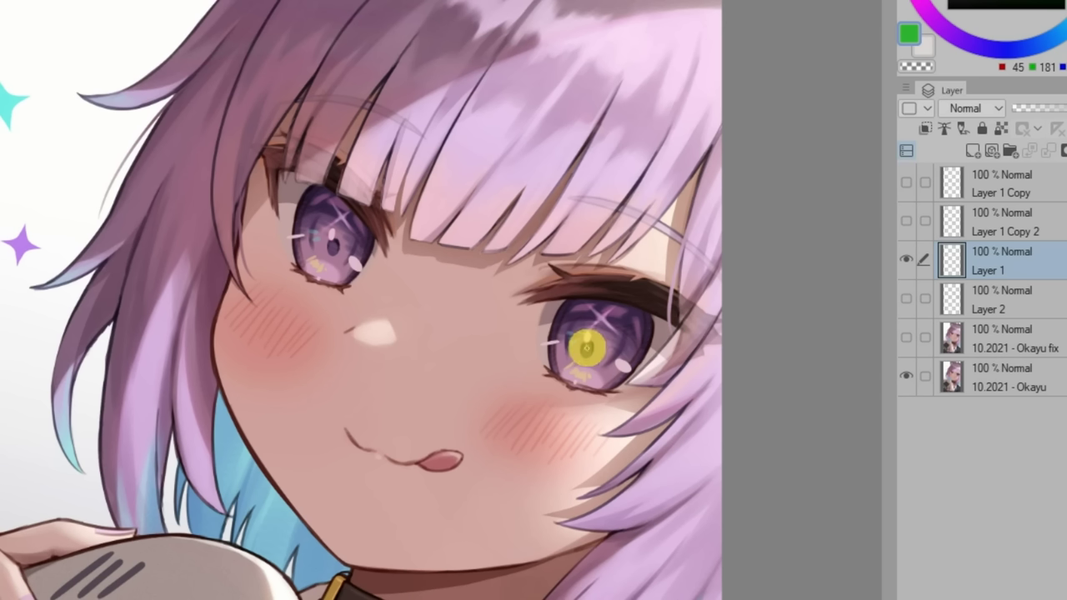
mouse_move(574, 306)
left_mouse_down()
mouse_move(553, 344)
mouse_move(623, 381)
mouse_move(650, 314)
left_mouse_up()
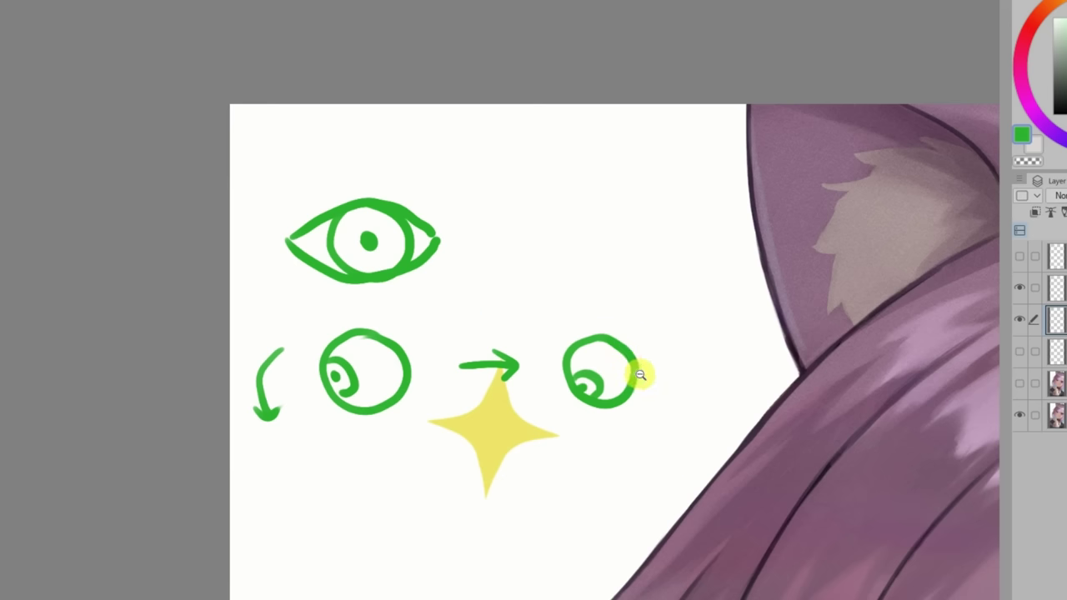
Show the Layer 1 Copy eye diagram and add small green arrows pointing at the second eye's upper and lower lids
left_click(1019, 255)
left_click_drag(652, 205, 666, 197)
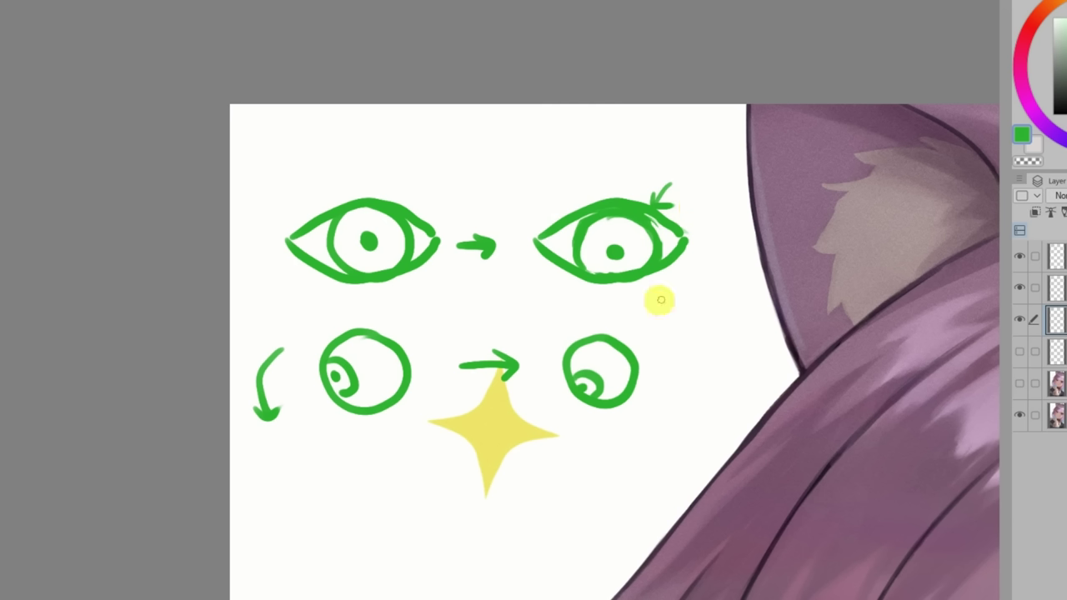
mouse_move(650, 300)
left_mouse_down()
mouse_move(649, 282)
mouse_move(658, 292)
mouse_move(640, 292)
left_mouse_up()
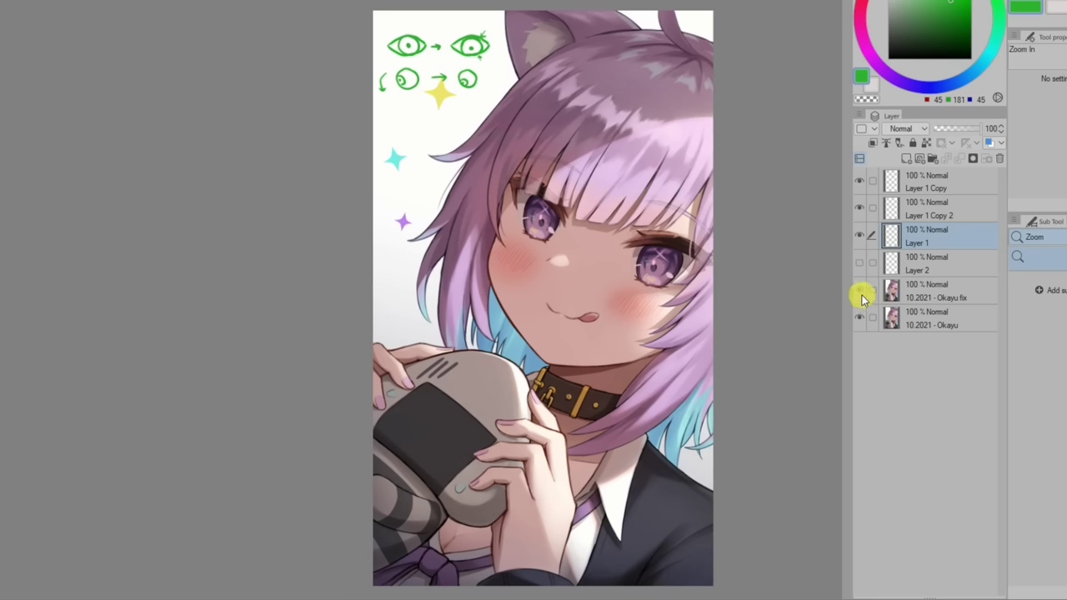
Compare the original Okayu illustration with the corrected one by repeatedly toggling the Okayu fix layer's visibility
left_click(859, 292)
left_click(859, 291)
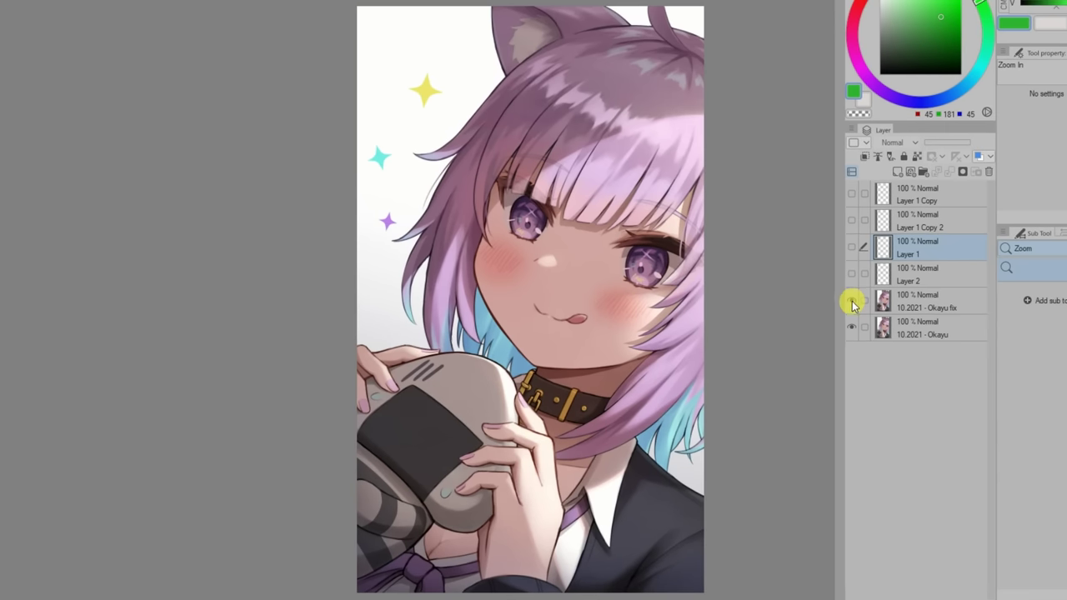
left_click(851, 302)
left_click(852, 302)
left_click(852, 304)
left_click(851, 304)
left_click(853, 304)
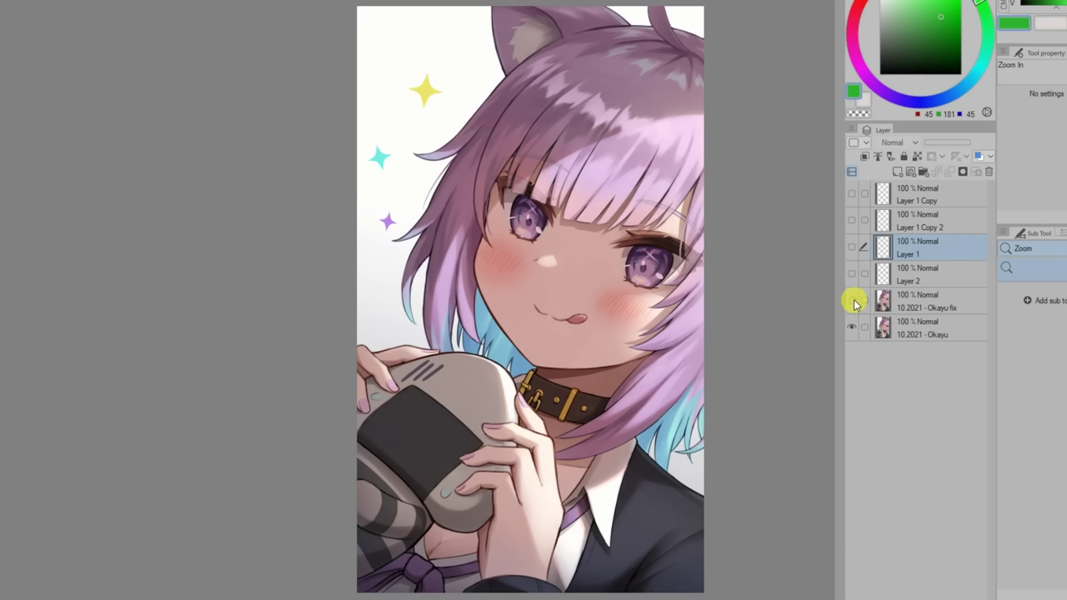
left_click(853, 304)
left_click(854, 302)
left_click(853, 302)
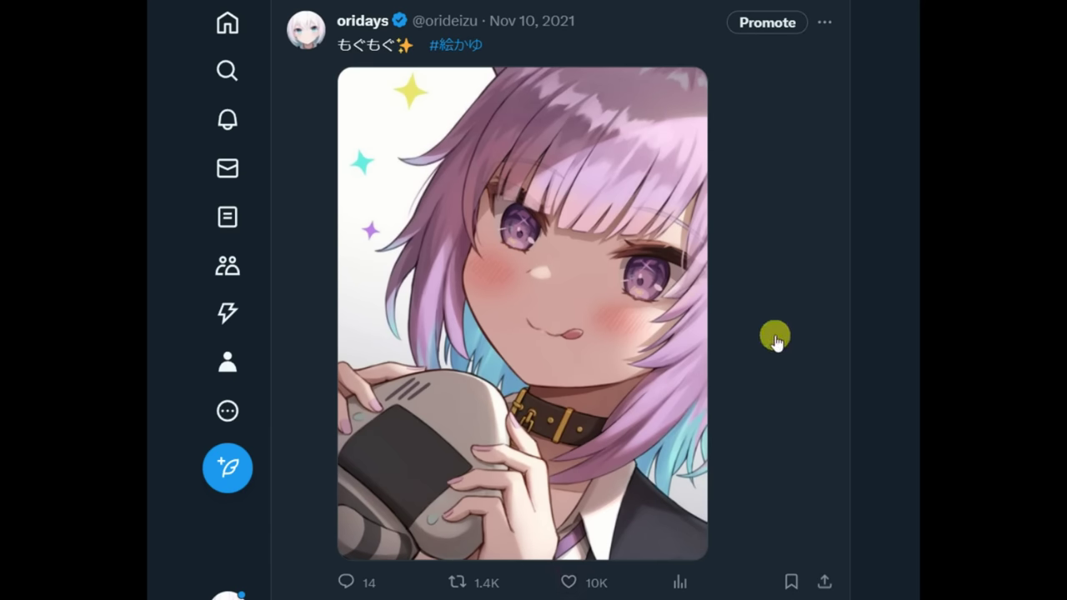
left_click(758, 284)
scroll(735, 204, "down", 3)
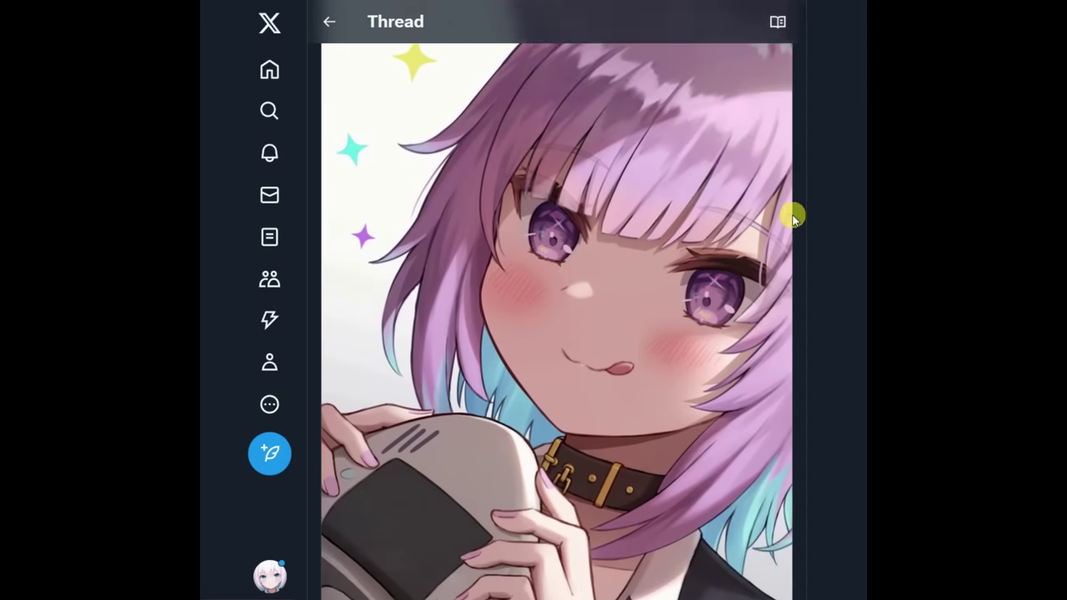
scroll(792, 217, "down", 2)
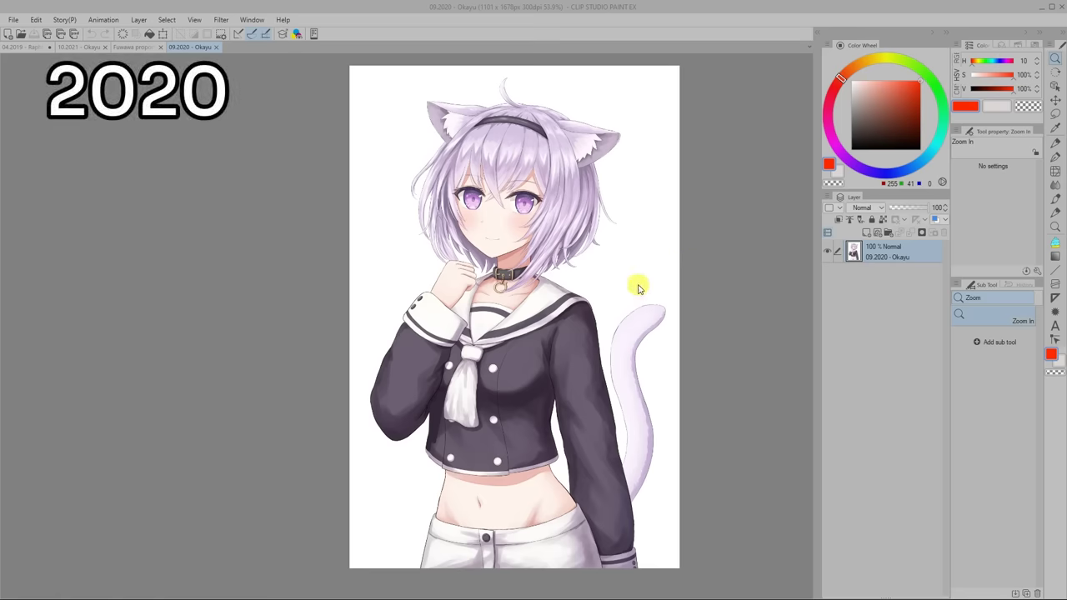
scroll(698, 286, "down", 2)
scroll(673, 261, "up", 2)
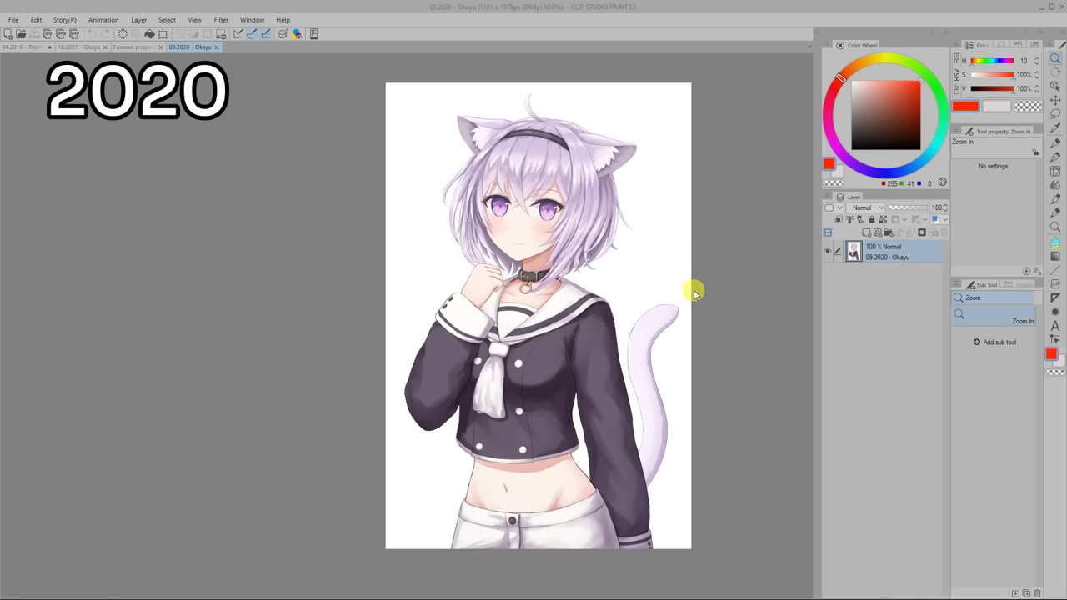
scroll(693, 290, "up", 1)
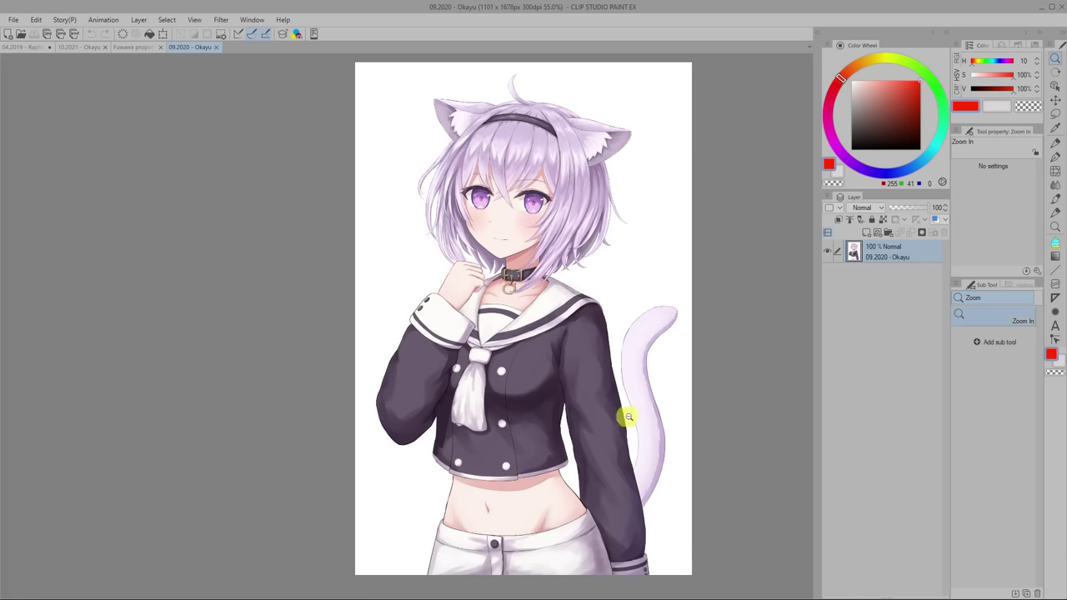